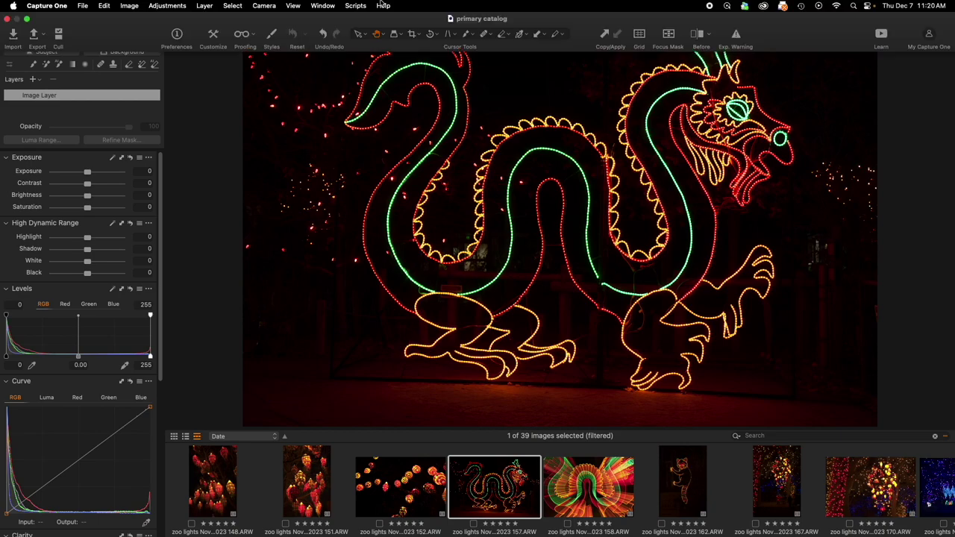
Add a new filled adjustment layer to the dragon photo and show its mask
scroll(830, 251, up, 5)
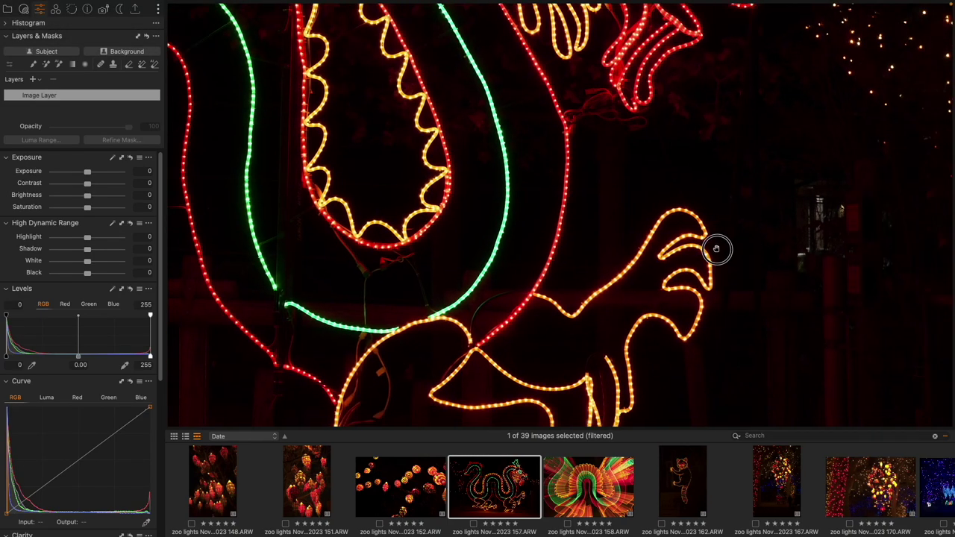
scroll(753, 284, down, 5)
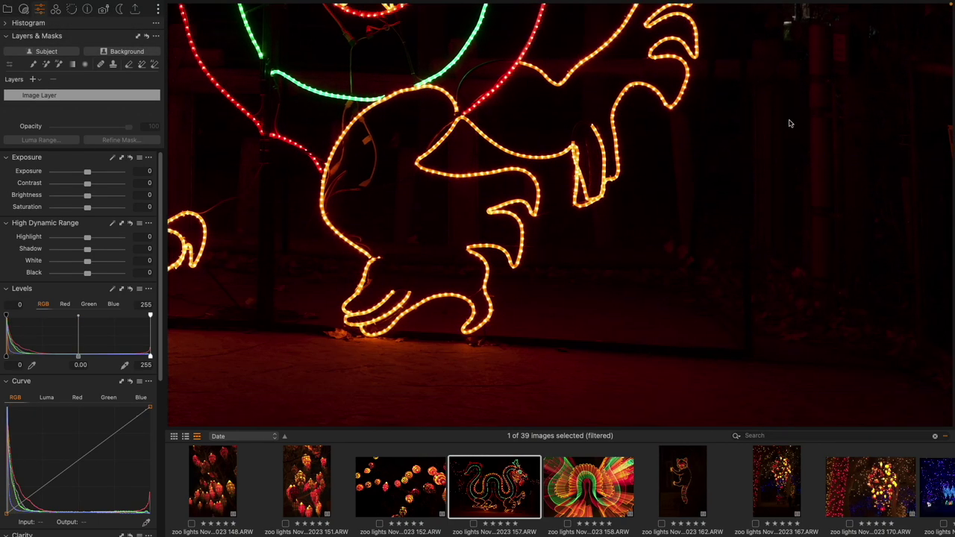
scroll(744, 324, right, 5)
scroll(364, 323, left, 3)
scroll(396, 291, up, 8)
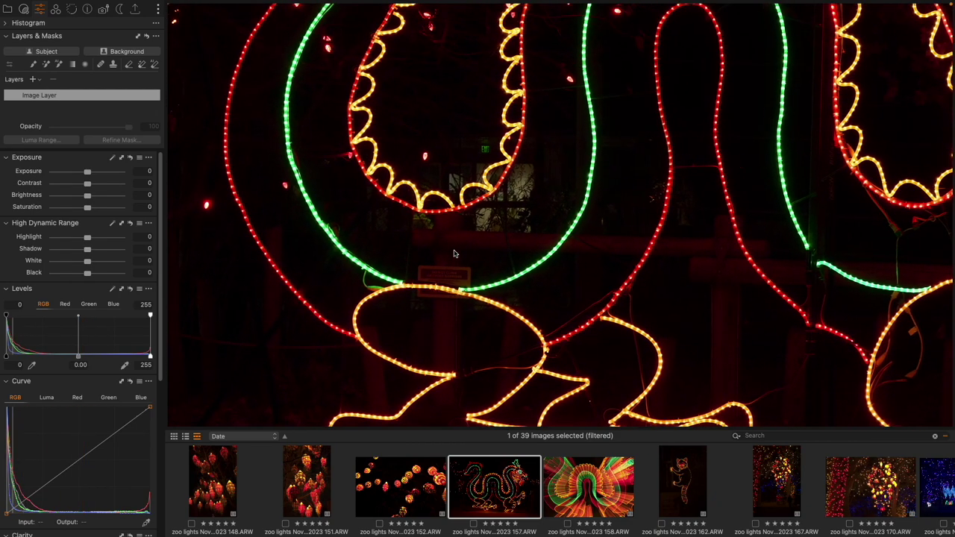
scroll(567, 144, down, 5)
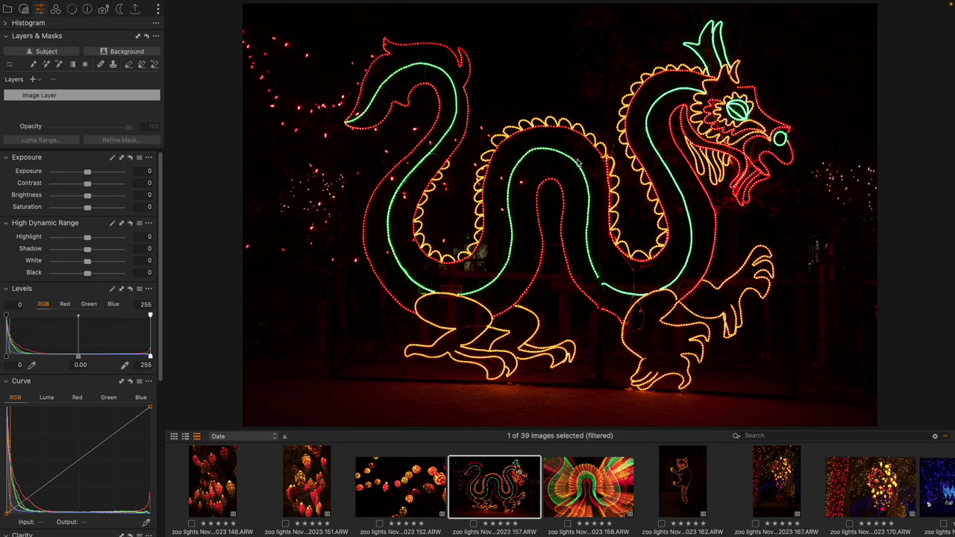
mouse_move(389, 3)
click(38, 81)
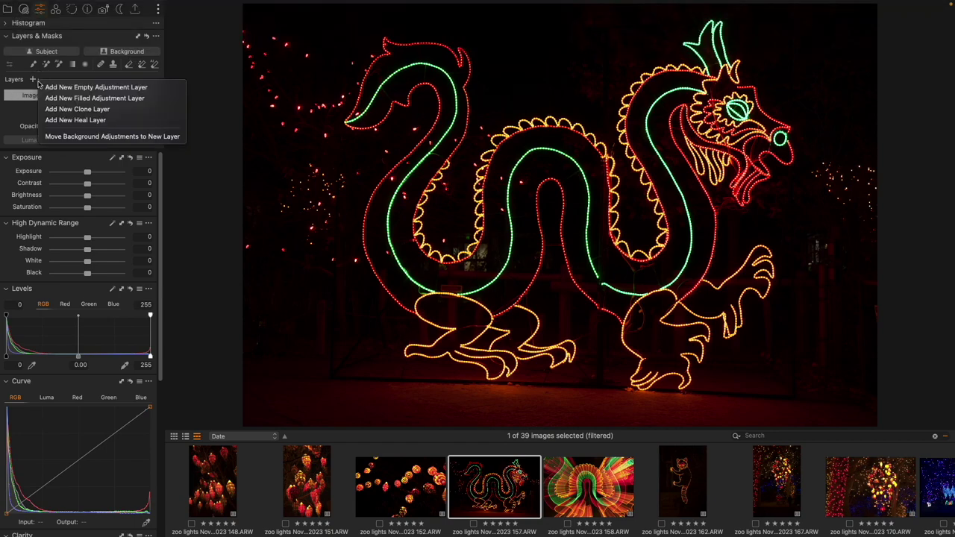
click(130, 102)
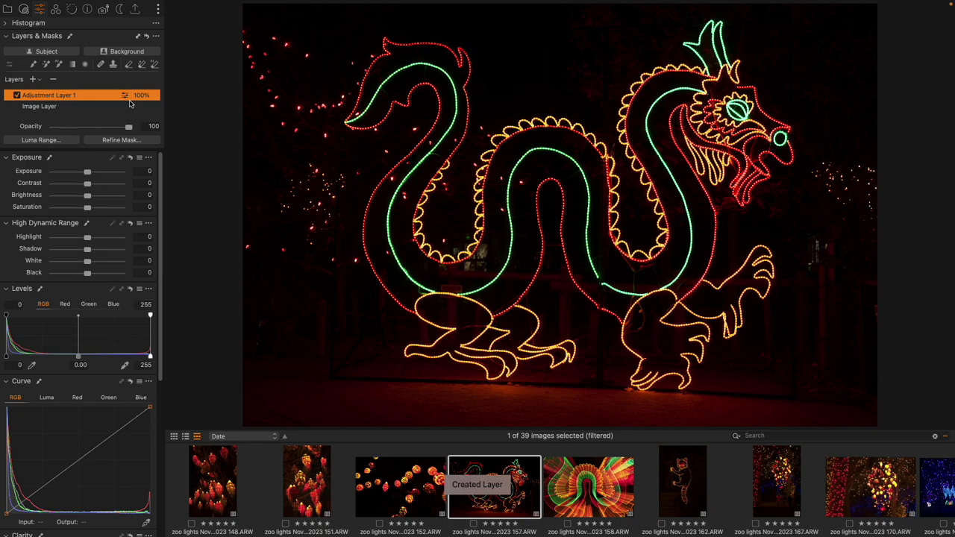
key(m)
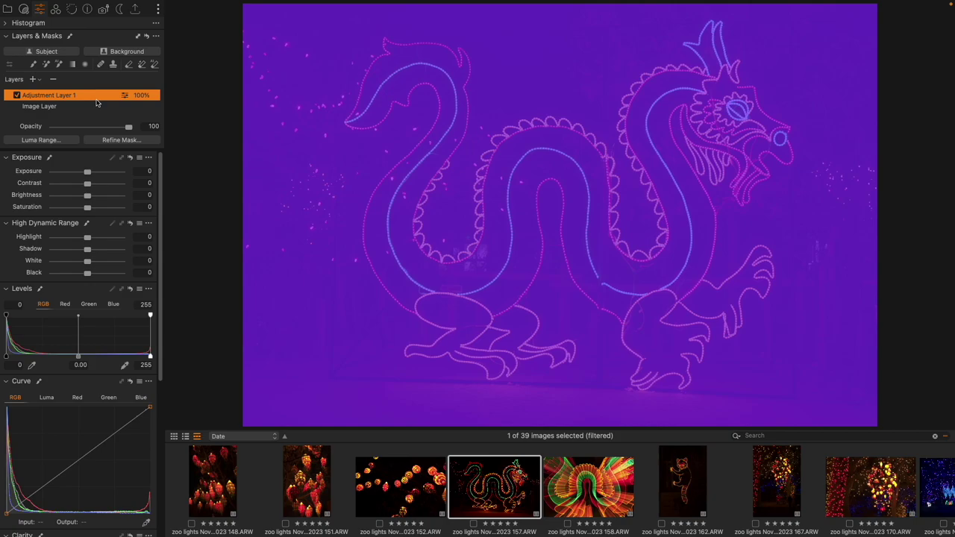
Set the layer's luma range mask to 90–255 with falloff 70
click(49, 143)
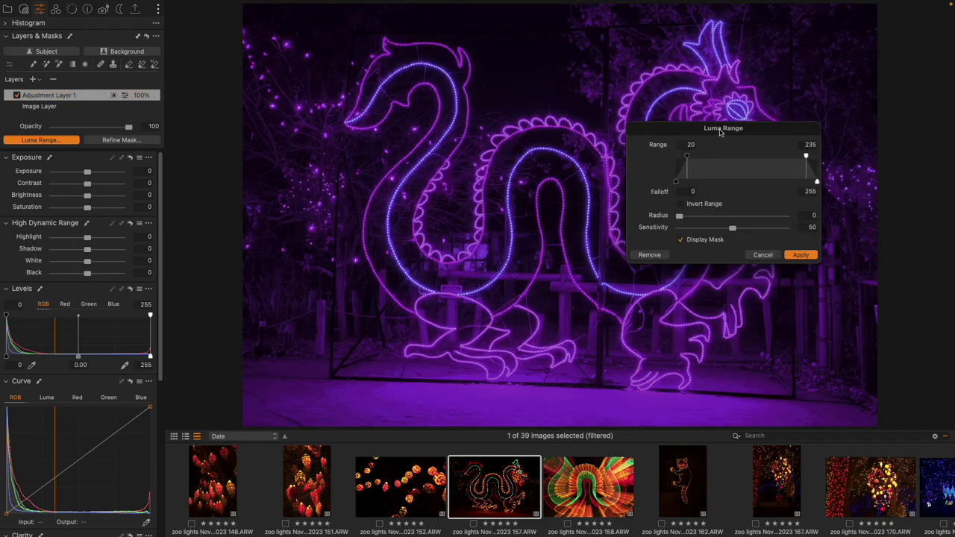
drag(714, 129, 565, 206)
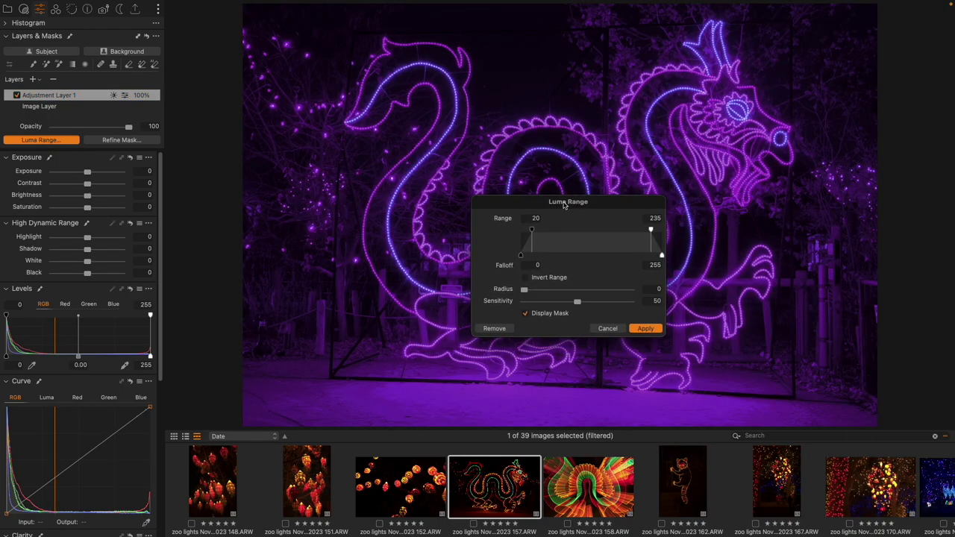
drag(651, 230, 662, 230)
drag(619, 206, 577, 165)
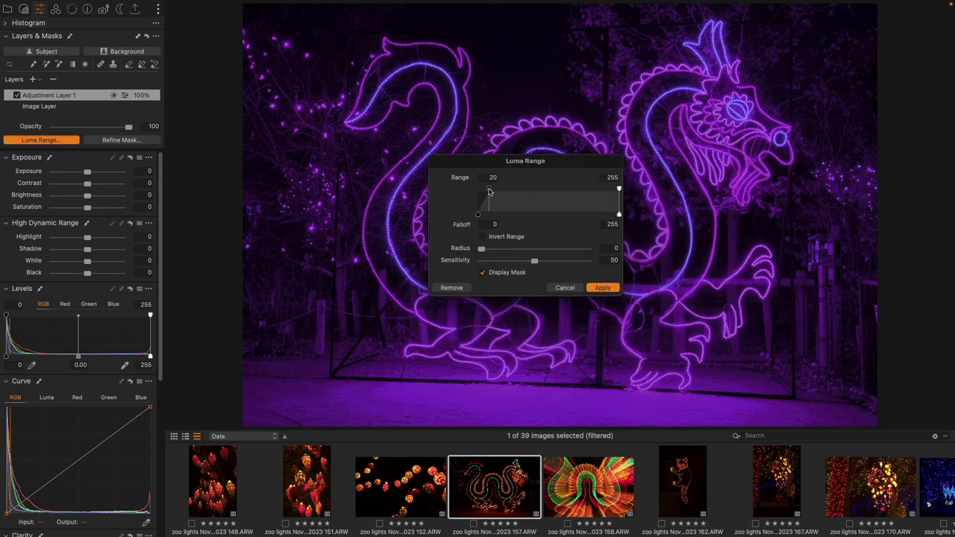
drag(489, 190, 523, 202)
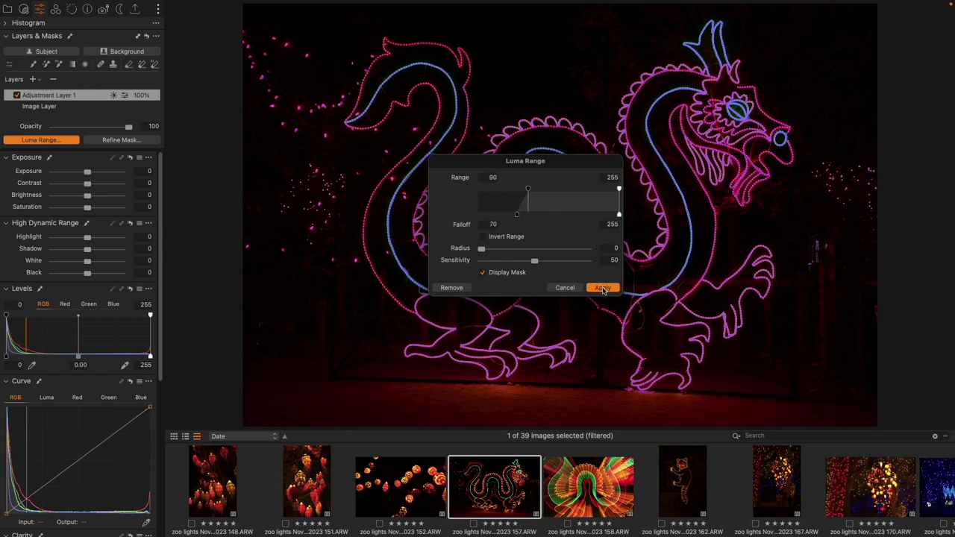
Apply the bright-tone luma mask and rename the first layer 'bright'
click(603, 287)
right_click(76, 97)
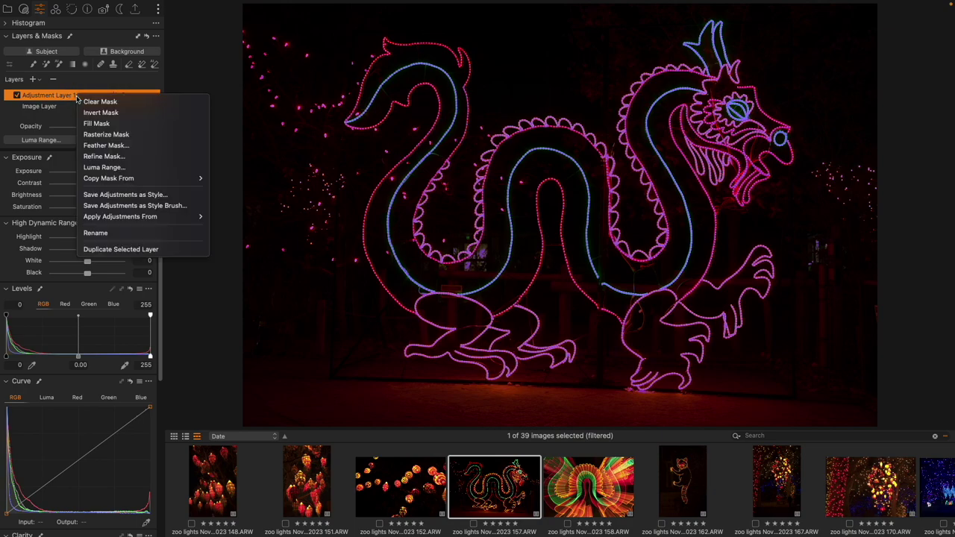
click(95, 233)
text(b)
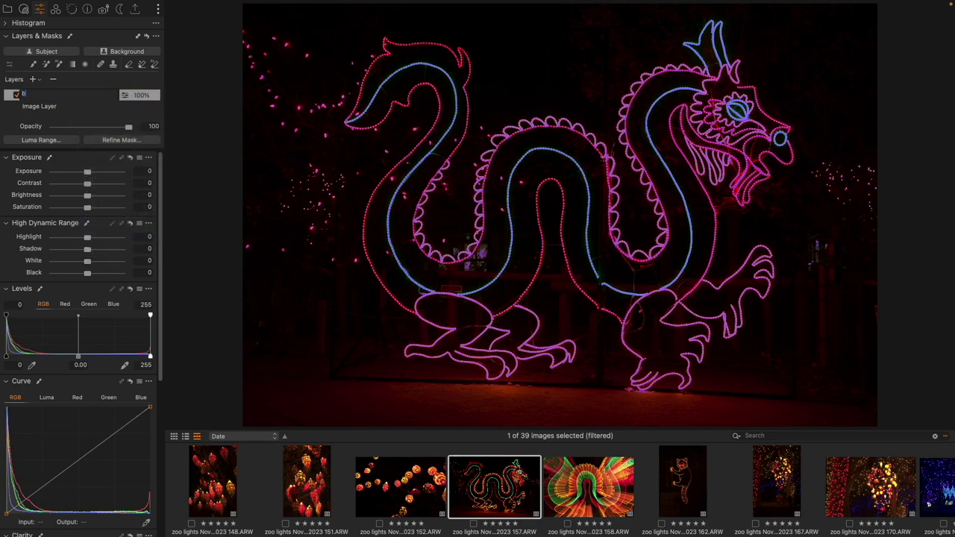
text(light)
key(Return)
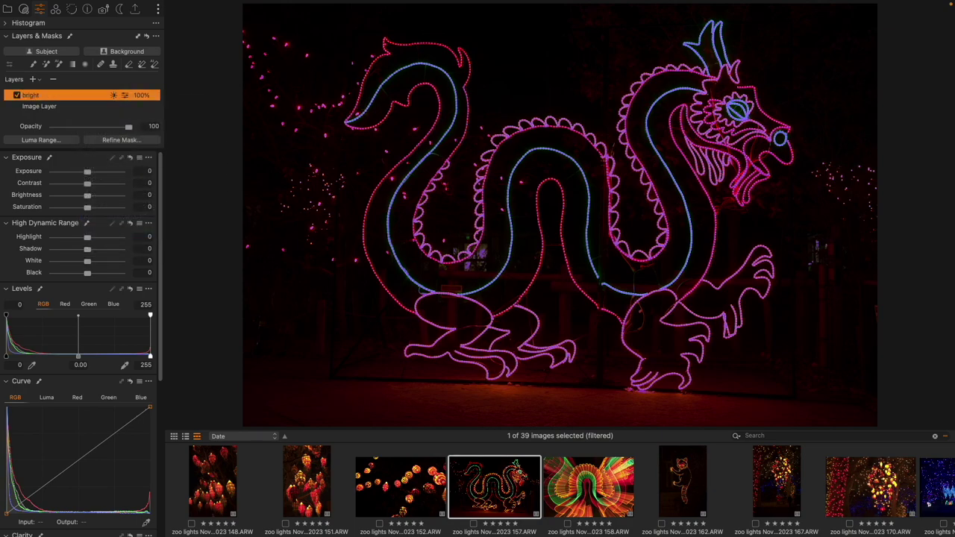
Add a second filled adjustment layer named 'dark'
click(40, 80)
click(104, 99)
right_click(74, 102)
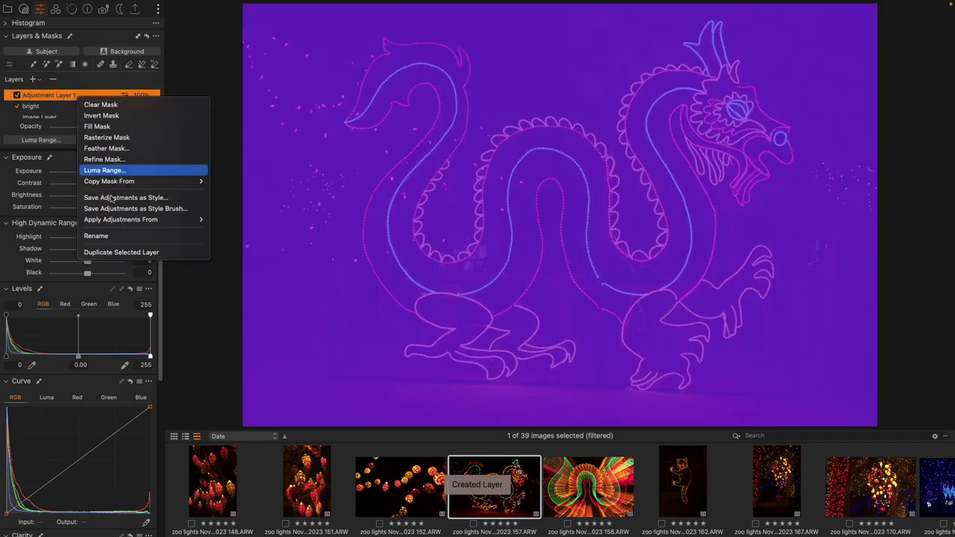
click(117, 238)
text(dark)
key(Return)
Restrict the dark layer's luma range to 0–44 and apply it
click(52, 142)
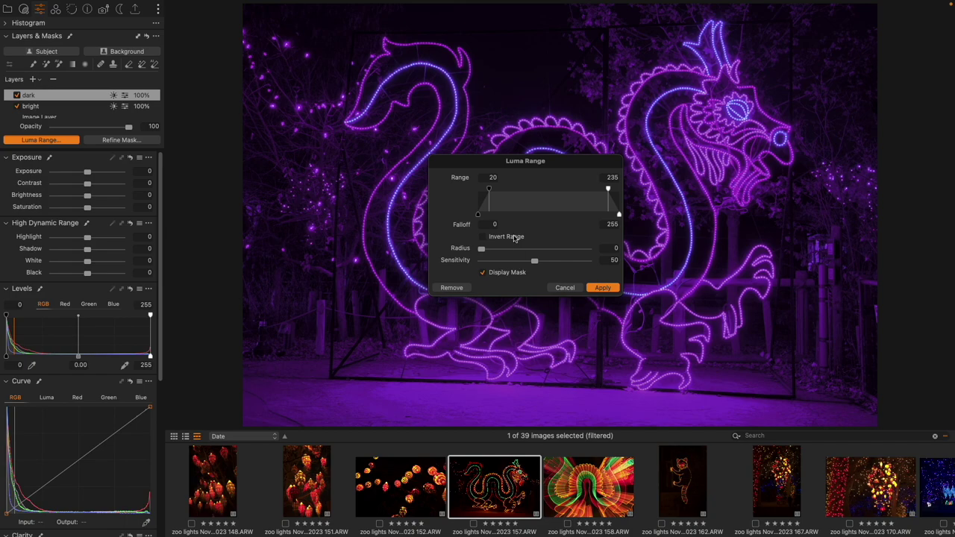
drag(489, 190, 444, 186)
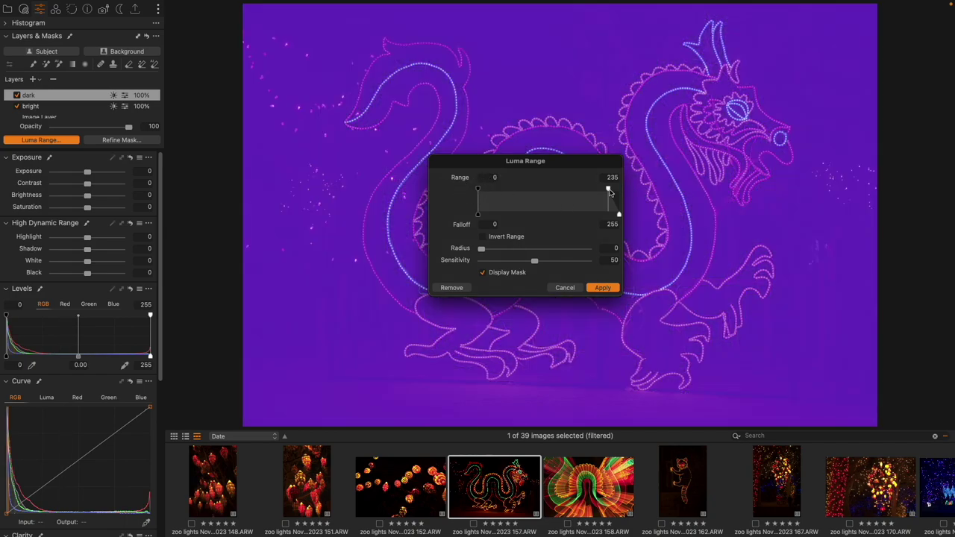
drag(608, 190, 498, 195)
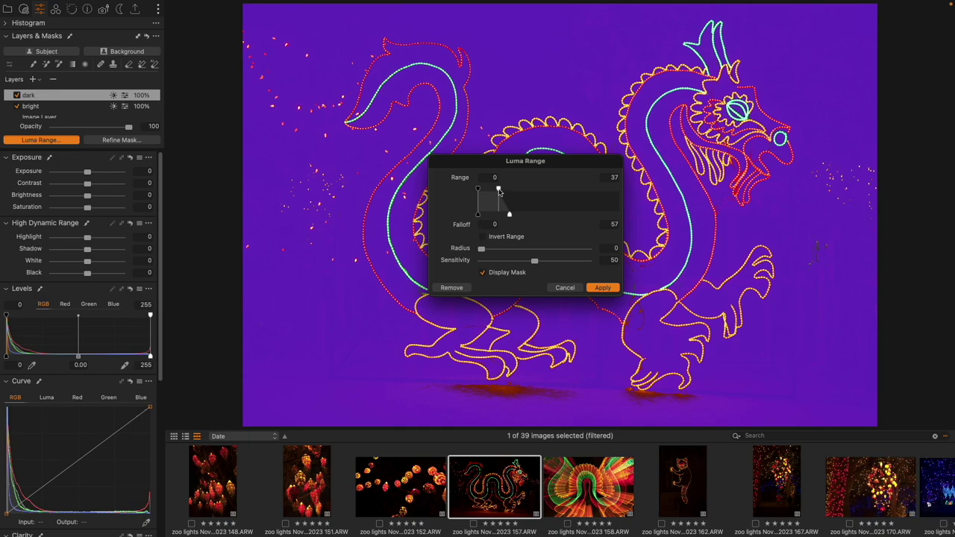
drag(499, 191, 503, 193)
click(602, 288)
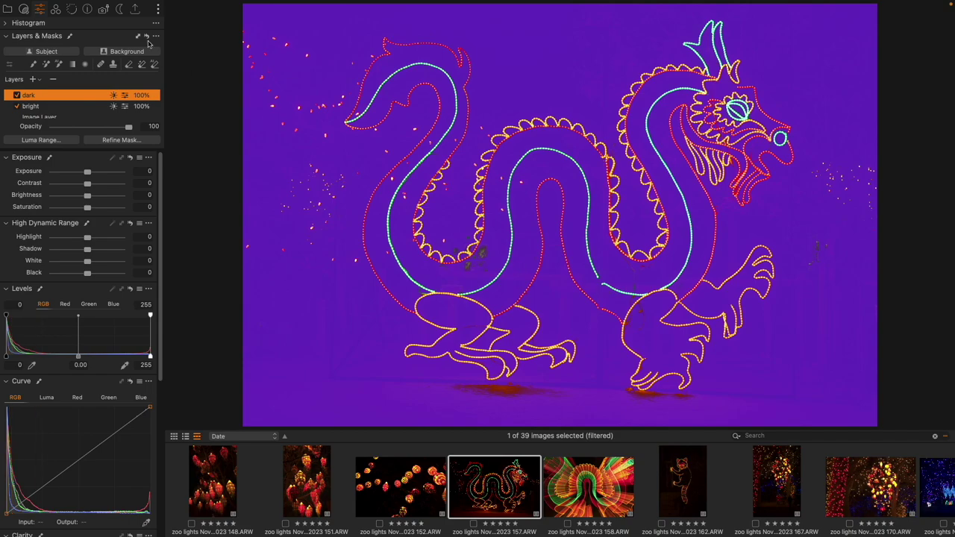
With the dark layer selected and its mask overlay hidden, lower its exposure to -2.3
click(54, 109)
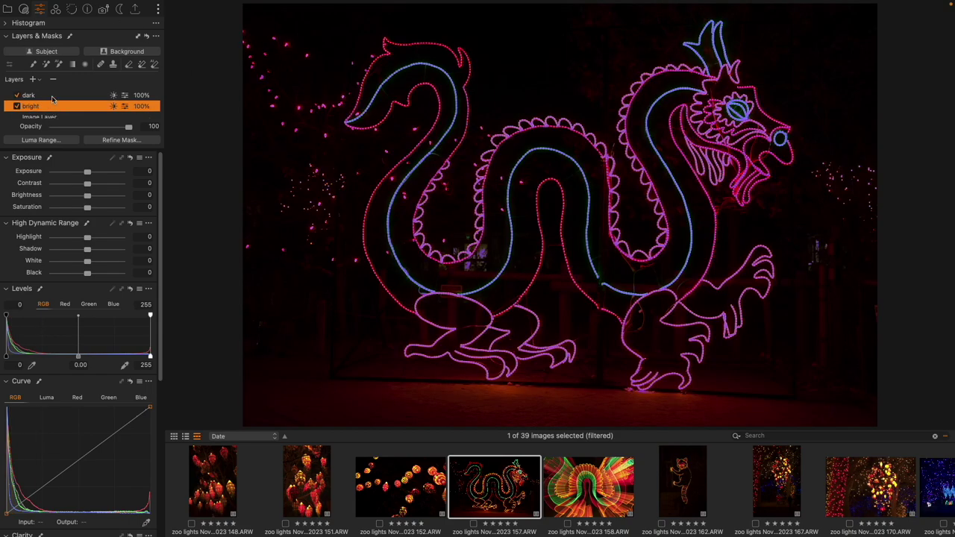
click(52, 97)
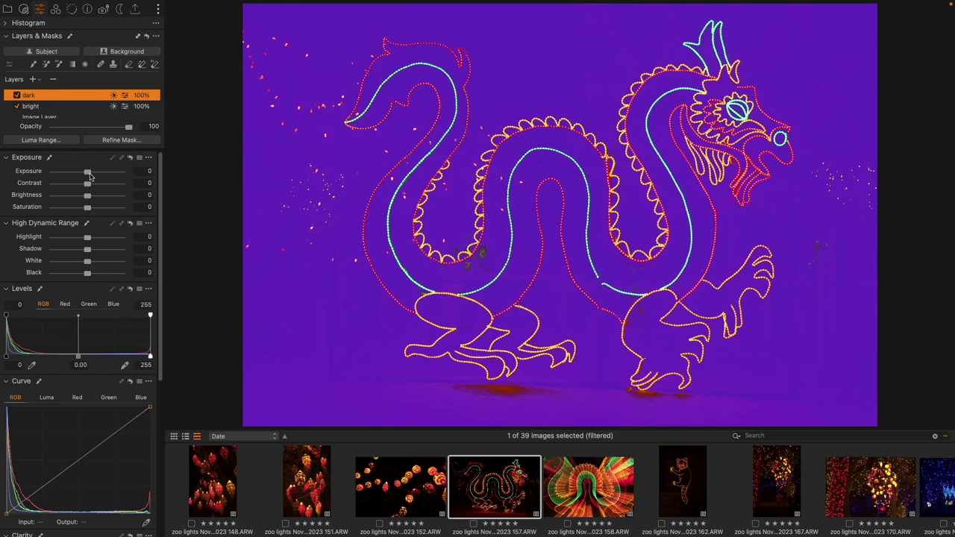
key(m)
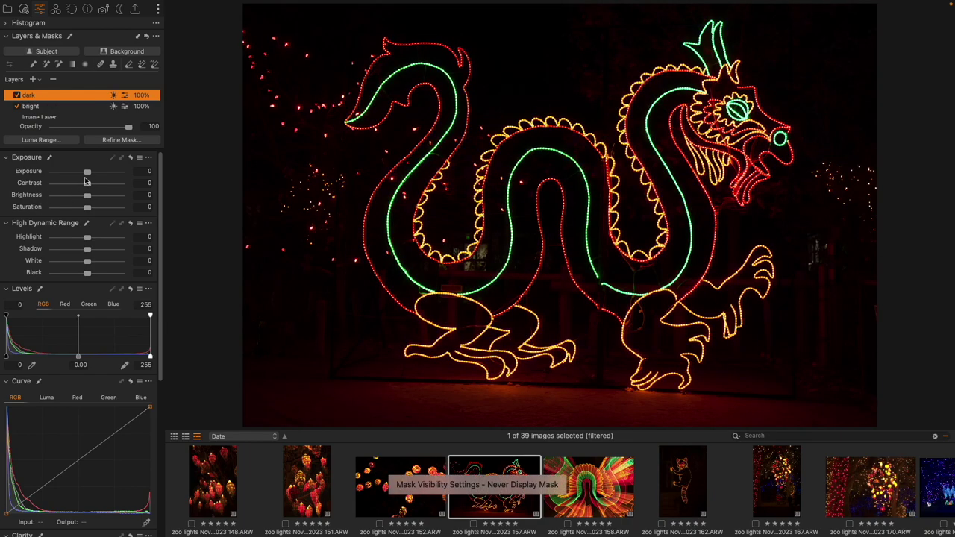
drag(87, 172, 68, 176)
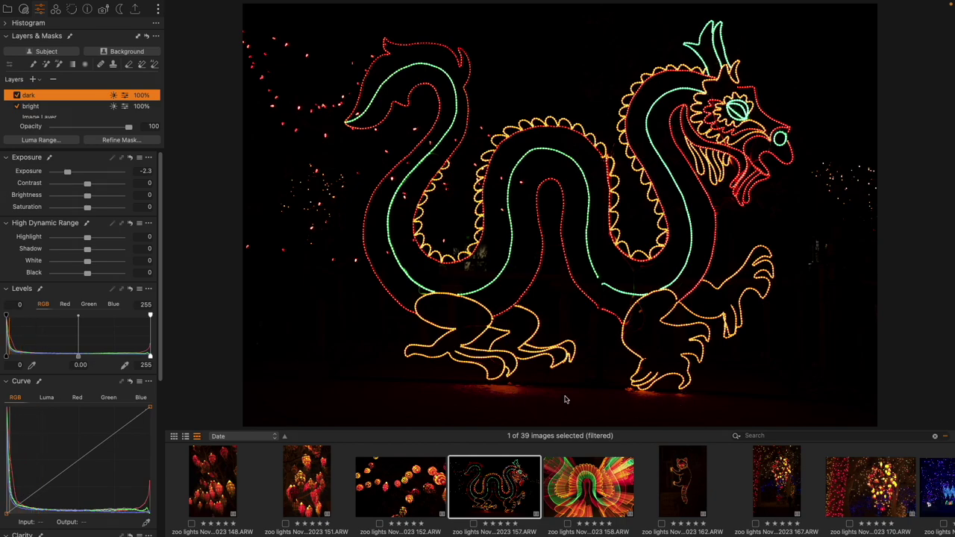
Set the bright layer's brightness to 21 and saturation to 28, easing highlights slightly
click(33, 109)
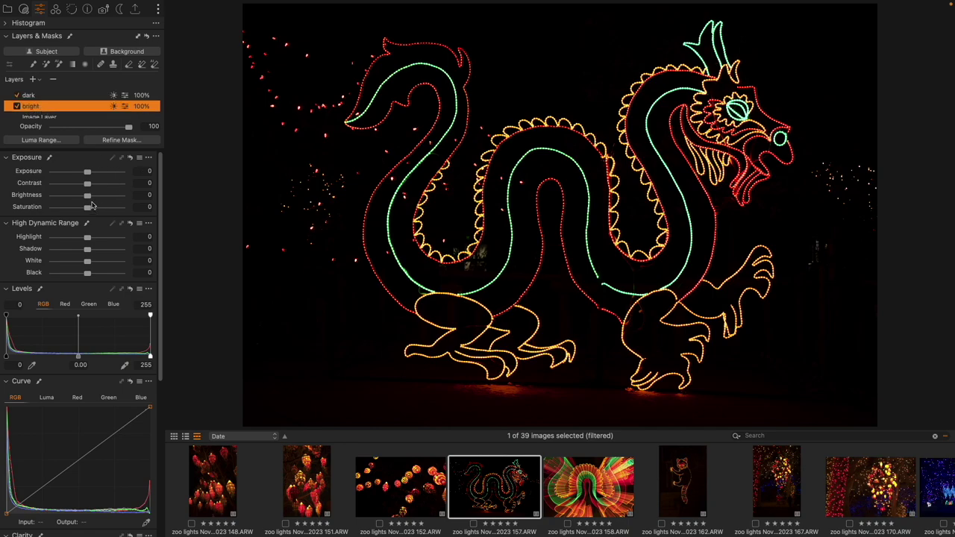
drag(87, 195, 102, 200)
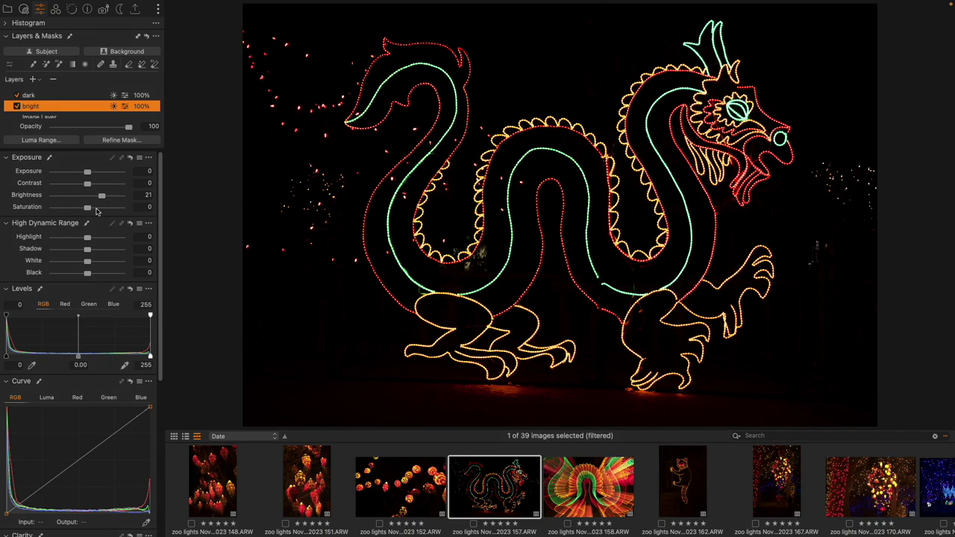
drag(88, 208, 97, 210)
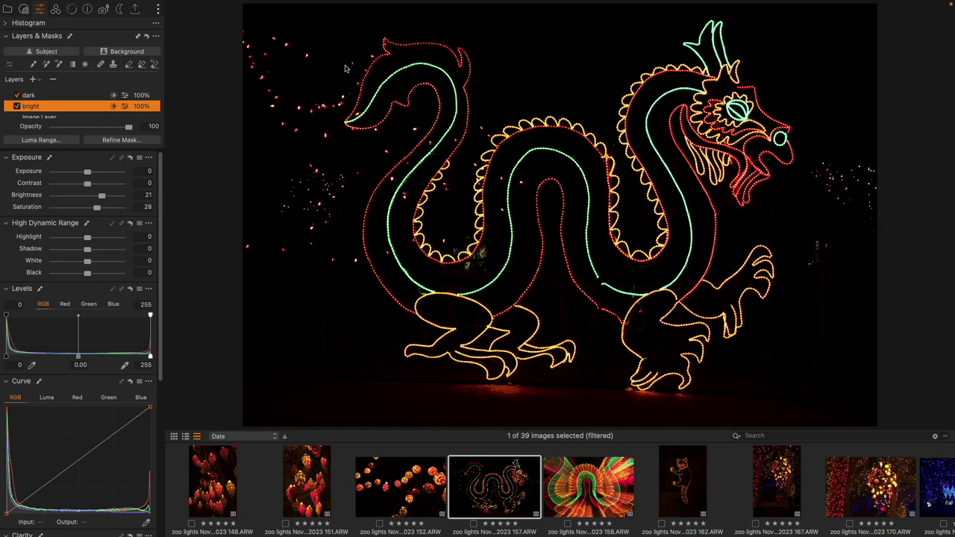
drag(88, 237, 87, 239)
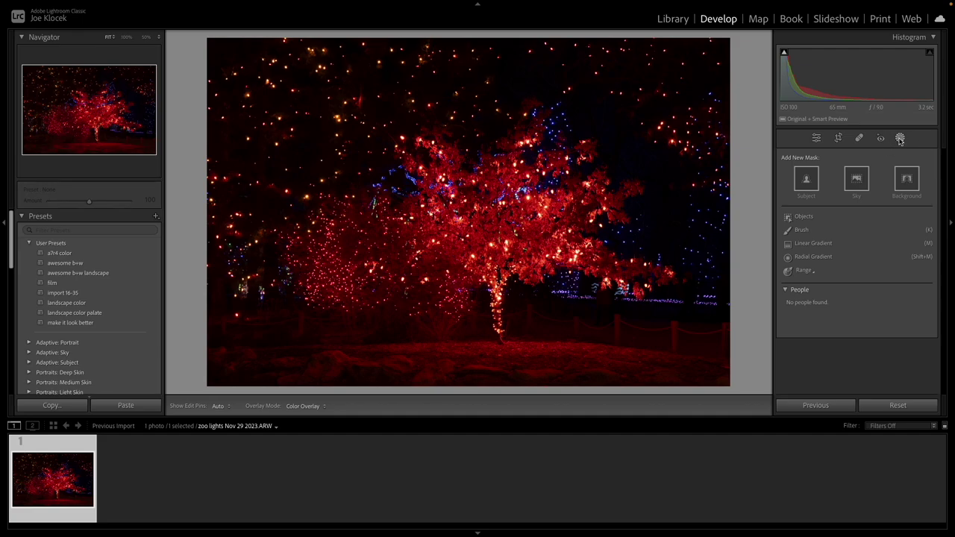
Create a luminance range mask covering tones from 25 upward, viewed as a luminance map
click(901, 139)
click(900, 139)
click(802, 271)
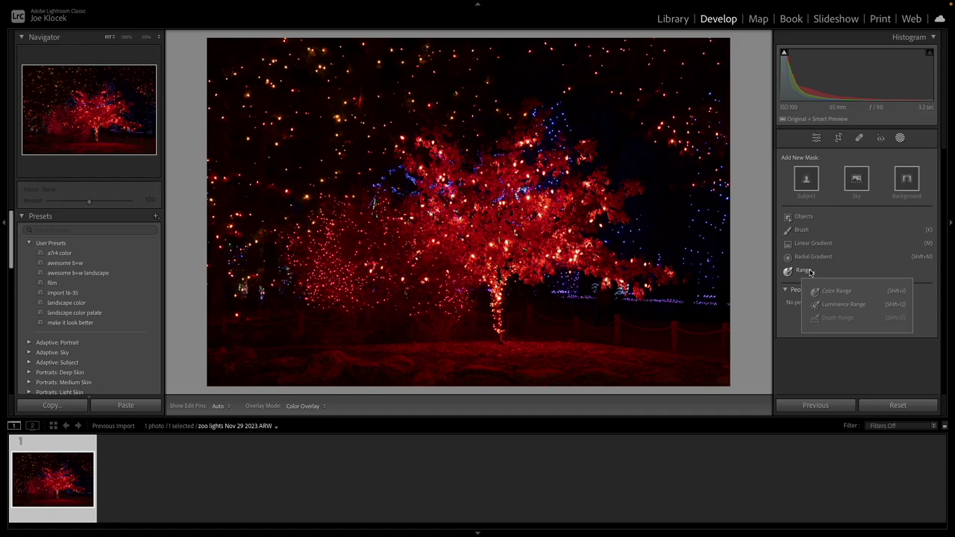
click(854, 306)
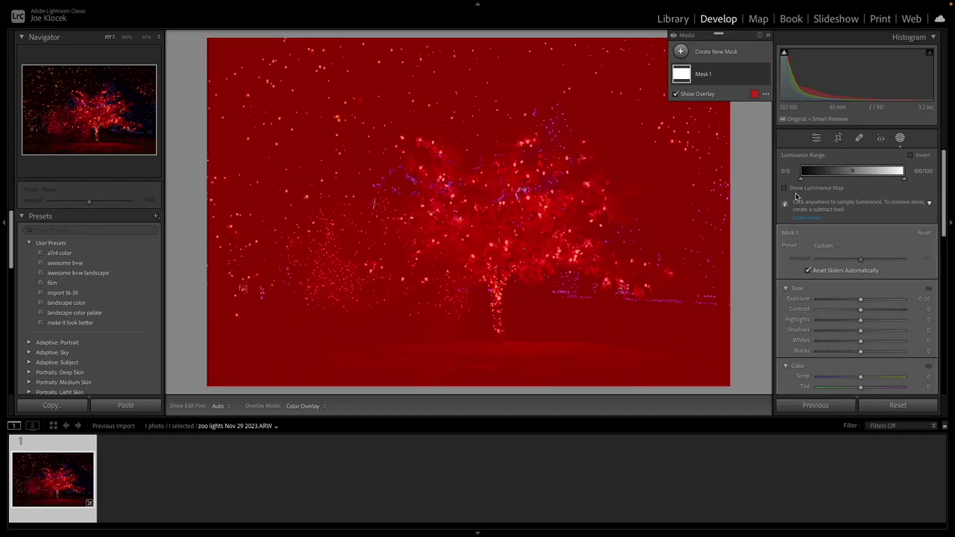
click(785, 188)
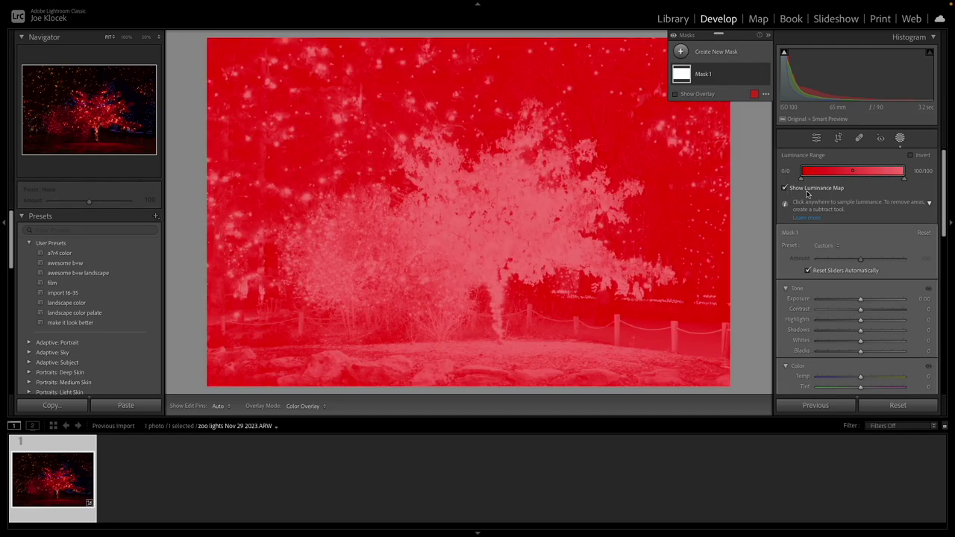
drag(800, 181, 826, 183)
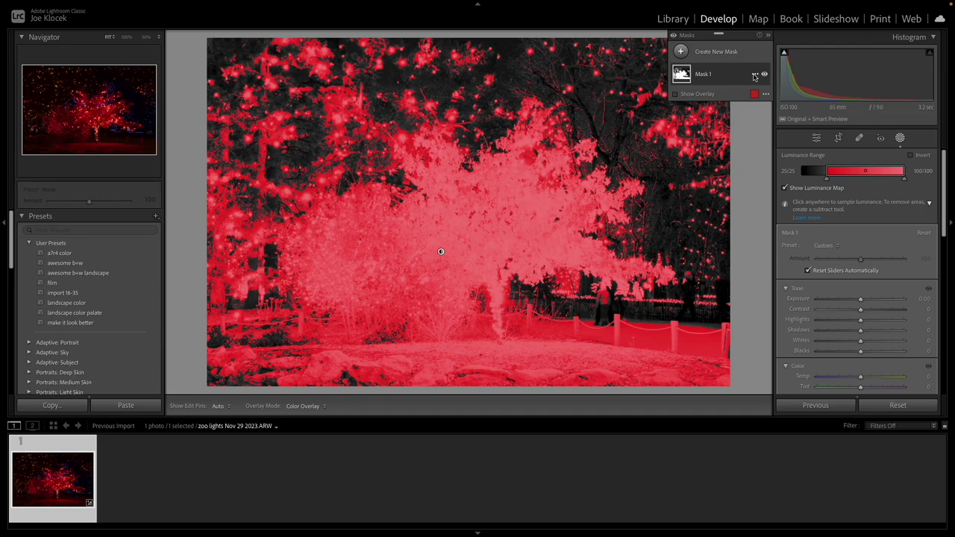
Rename the new mask 'bright'
click(754, 77)
click(770, 79)
text(bright)
key(Return)
Add another luminance range mask limited to tones 0–70
click(681, 52)
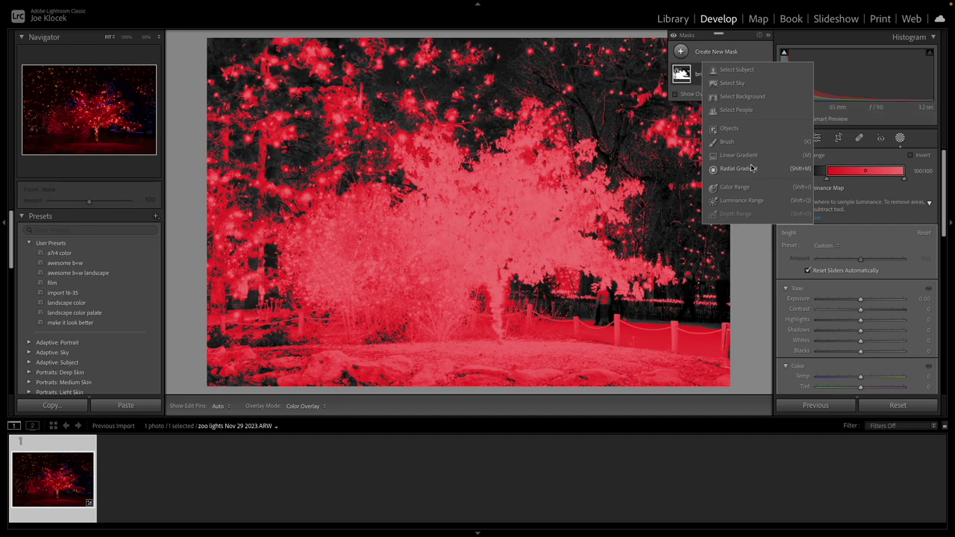
click(742, 200)
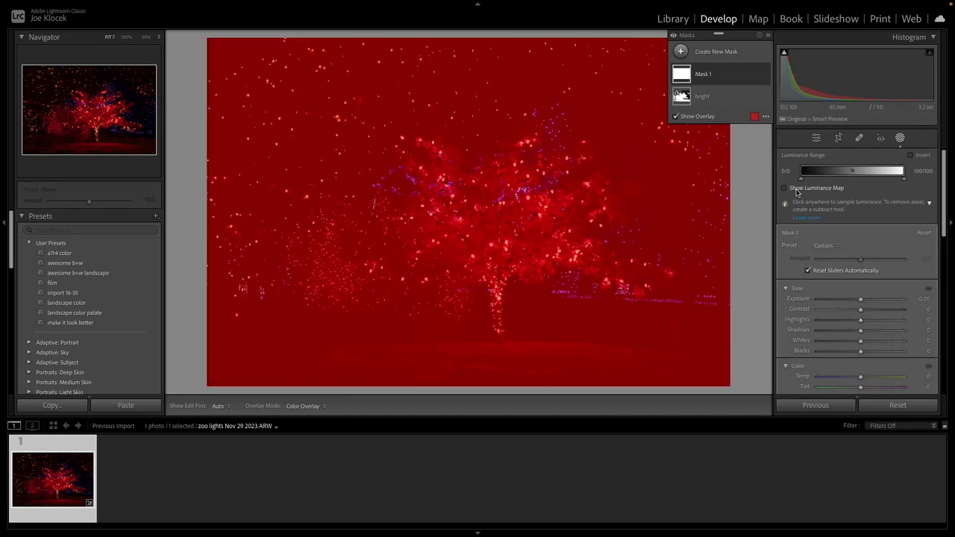
click(798, 187)
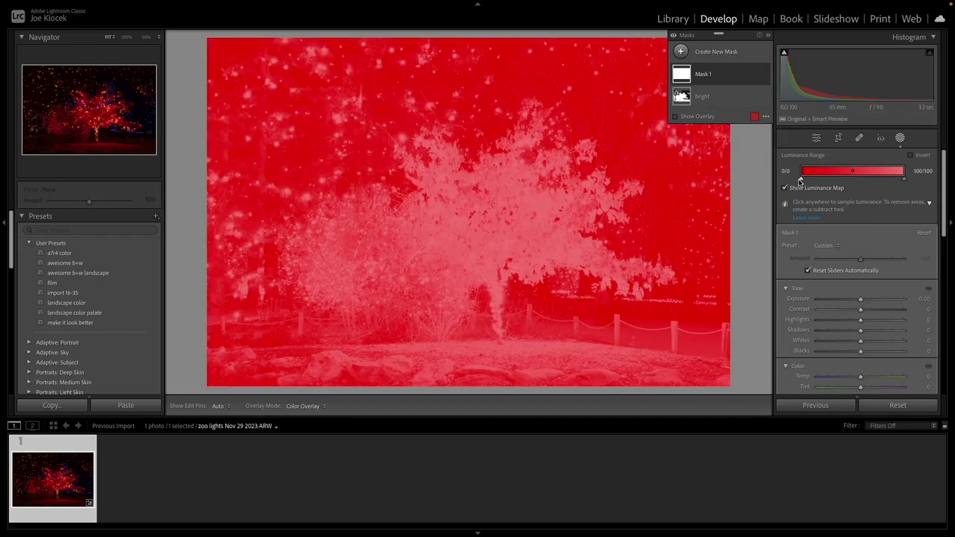
drag(901, 181, 875, 188)
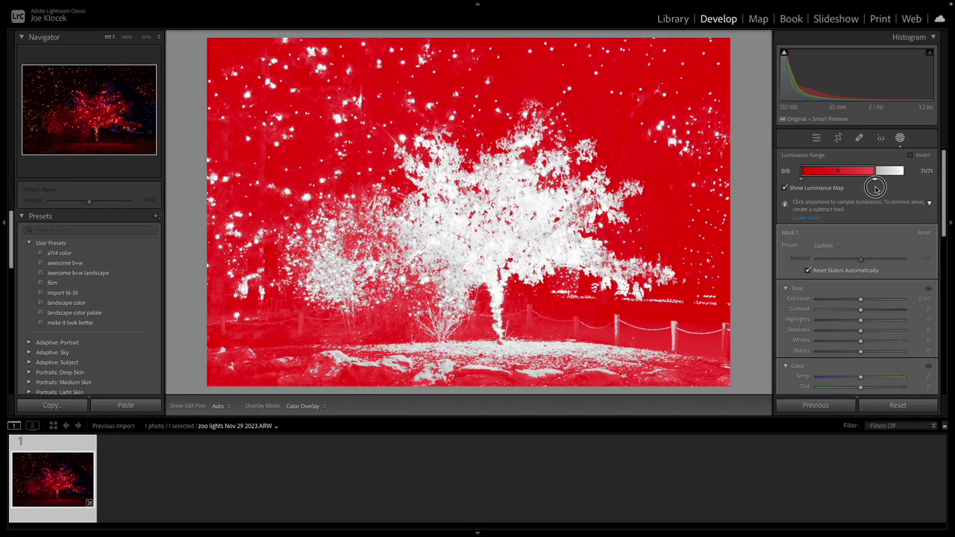
drag(875, 187, 875, 190)
Rename the second mask 'dark'
click(754, 76)
click(766, 79)
text(dark)
key(Return)
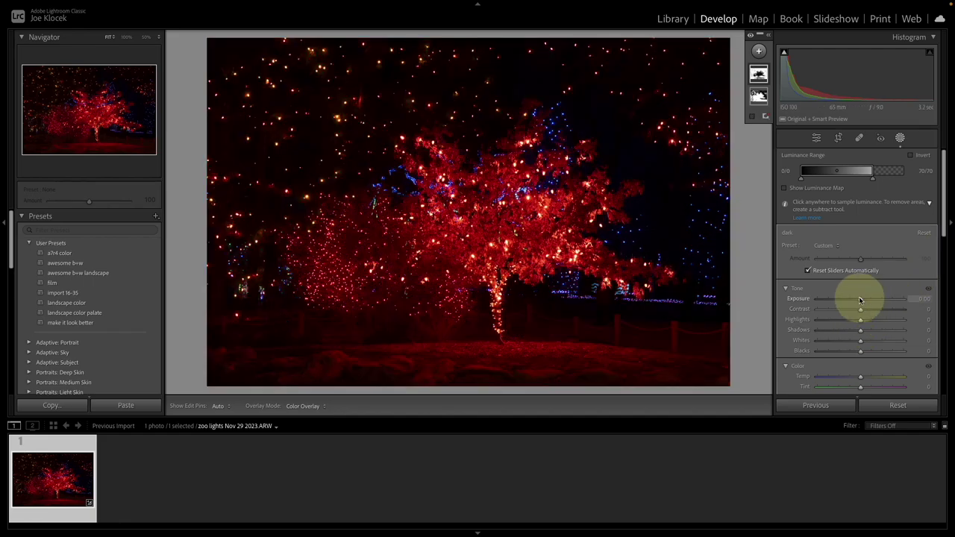
Lower the dark mask's exposure to about -1.3 to darken the background
click(768, 35)
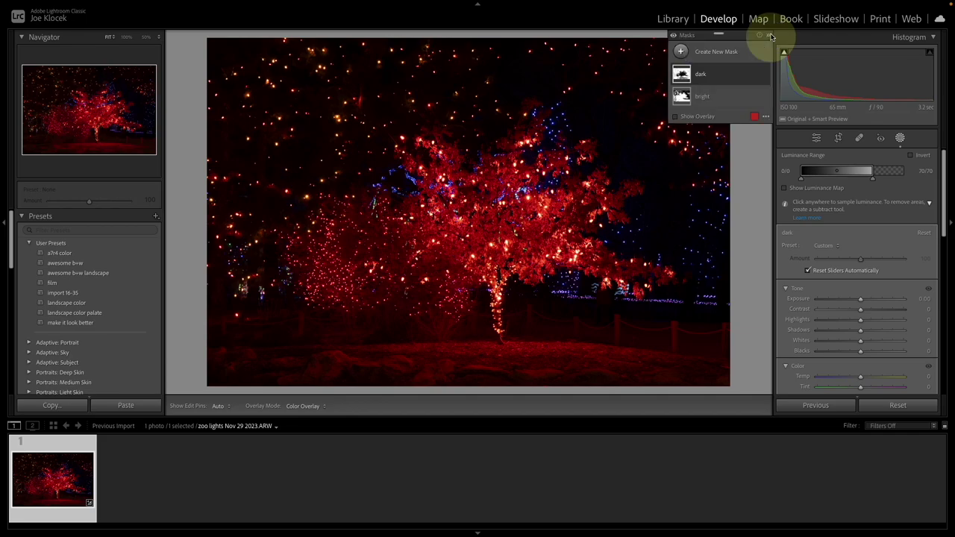
click(860, 299)
drag(860, 299, 846, 302)
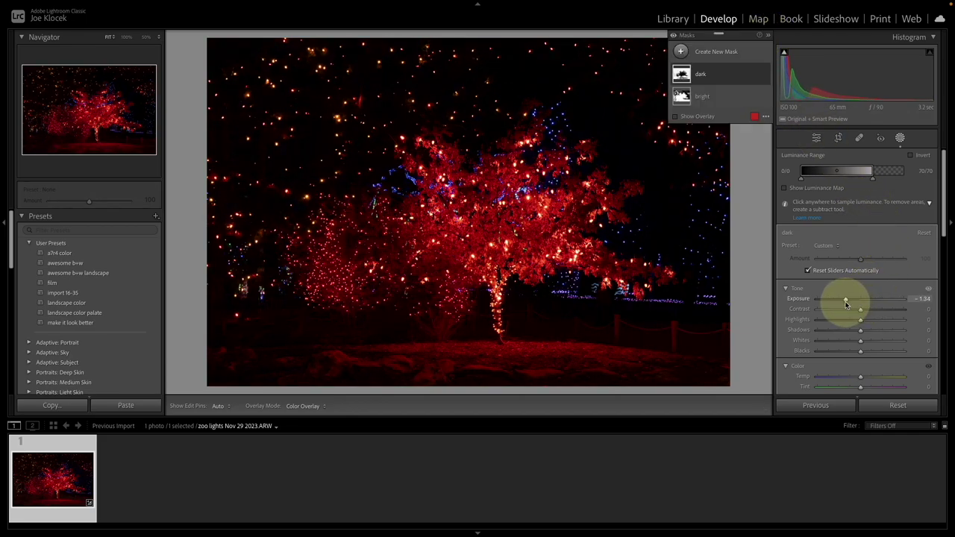
Boost the bright mask: exposure 0.48, saturation 18, dehaze 15
click(723, 96)
key(o)
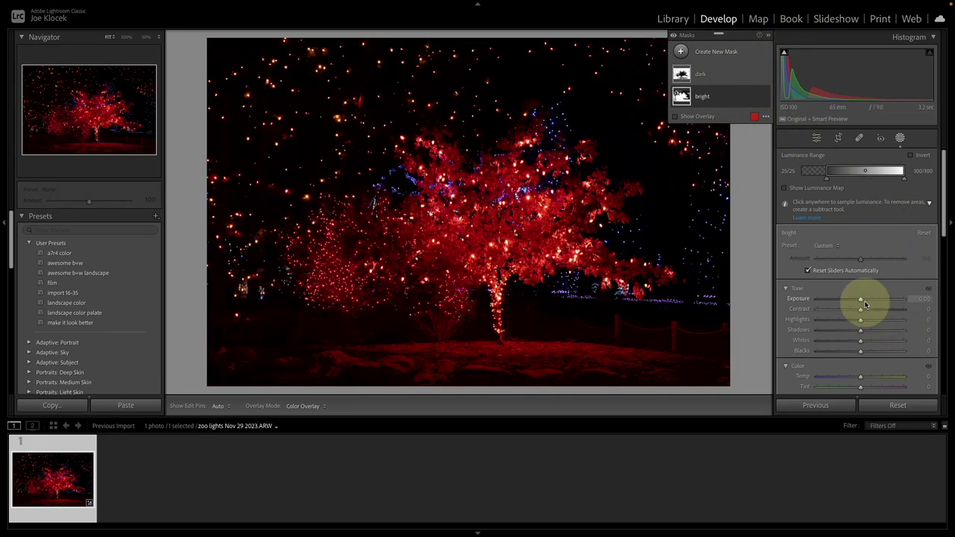
drag(861, 299, 857, 320)
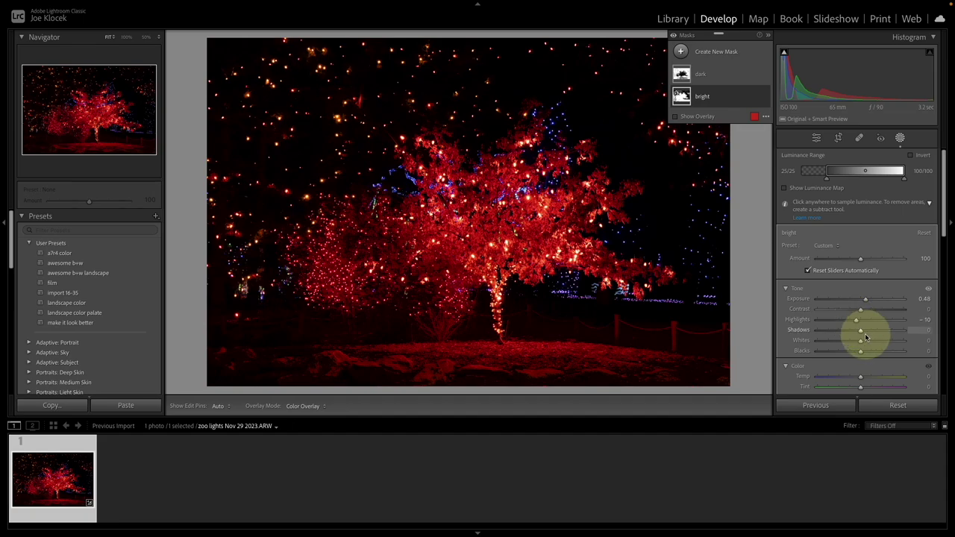
scroll(860, 352, down, 4)
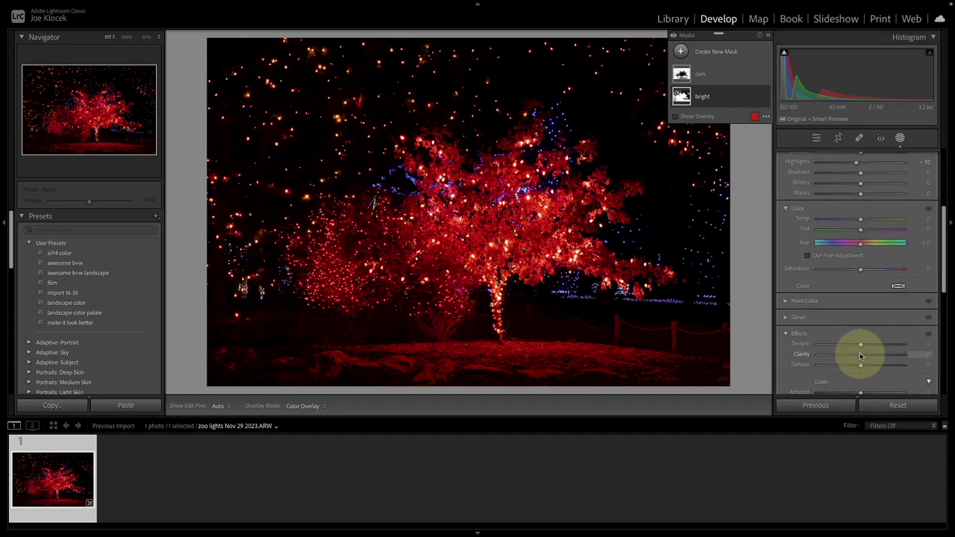
drag(859, 271, 867, 271)
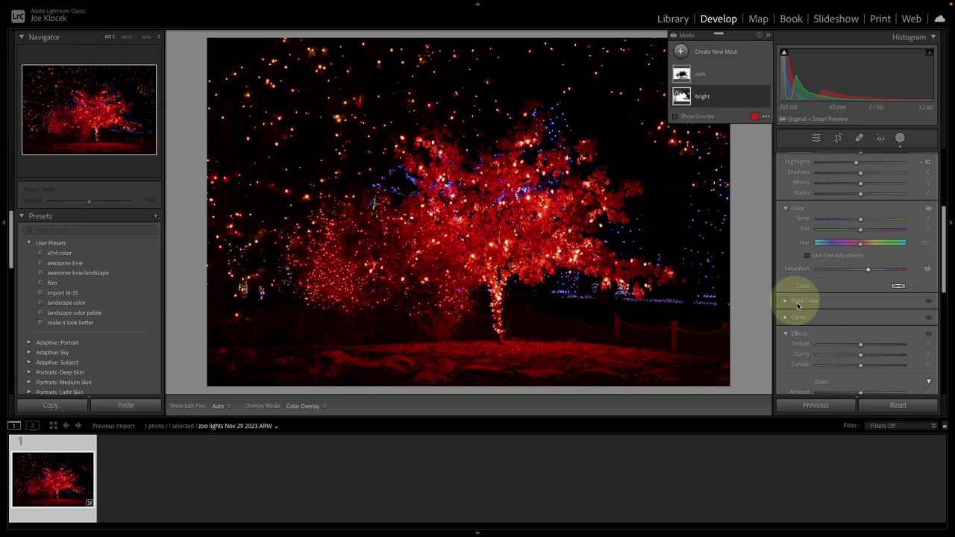
scroll(847, 331, down, 3)
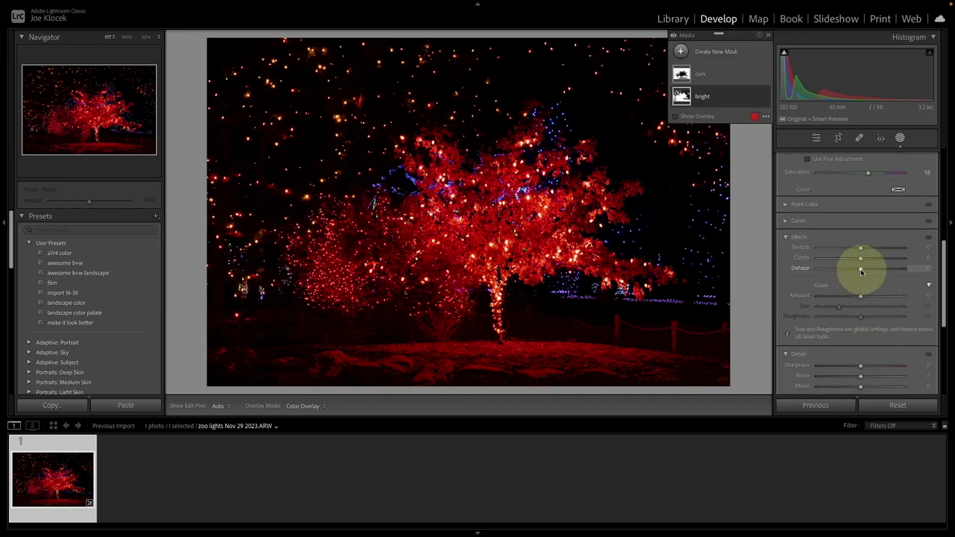
drag(860, 268, 864, 261)
key(y)
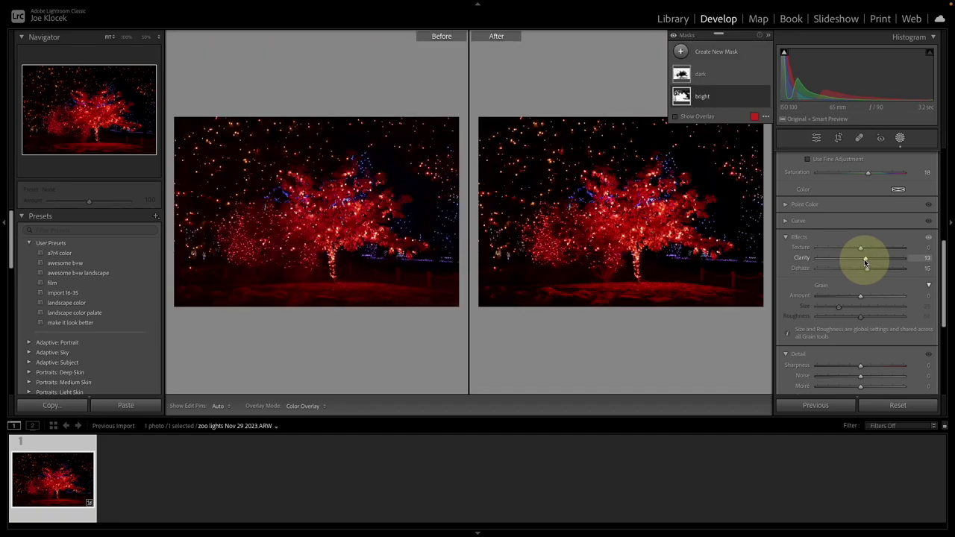
key(y)
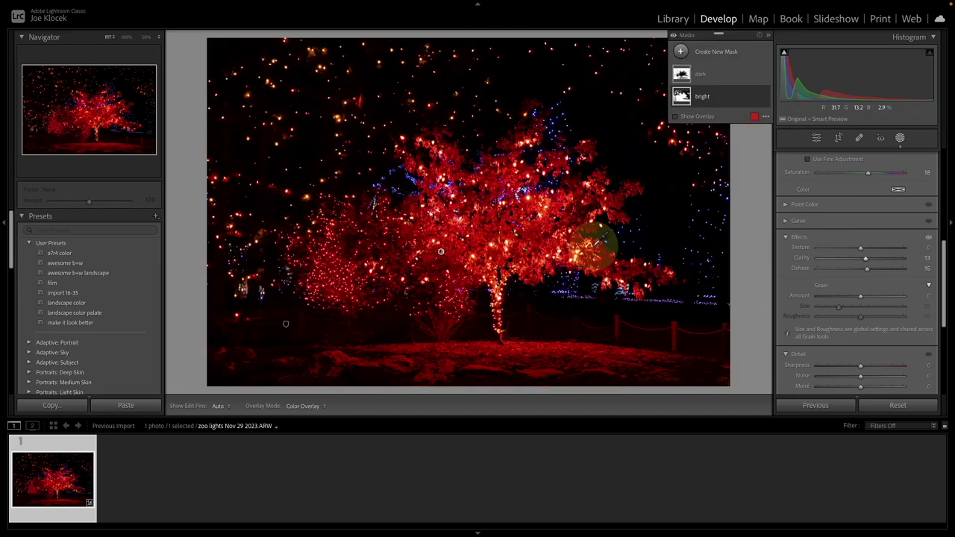